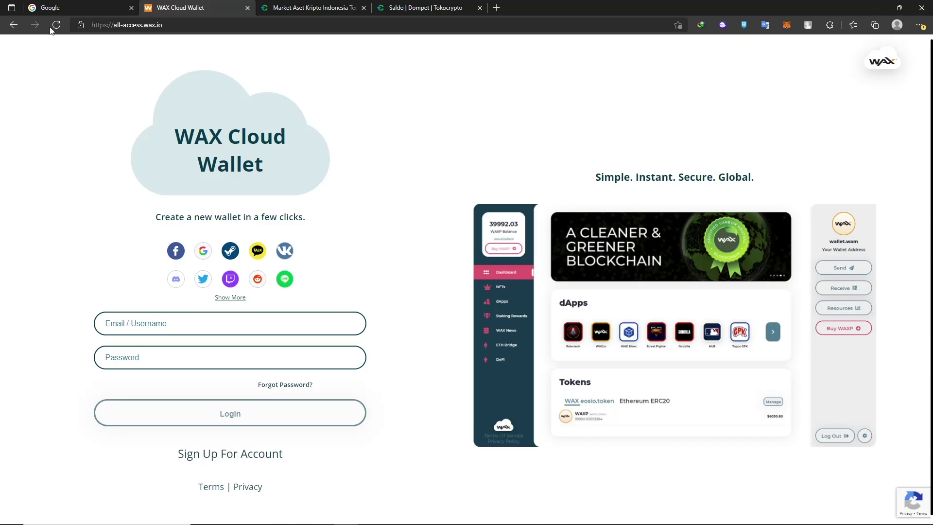
- Search Google for "wax wallet" and open the WAX Cloud Wallet site from the results
{"action": "left_click", "coordinate": [59, 6]}
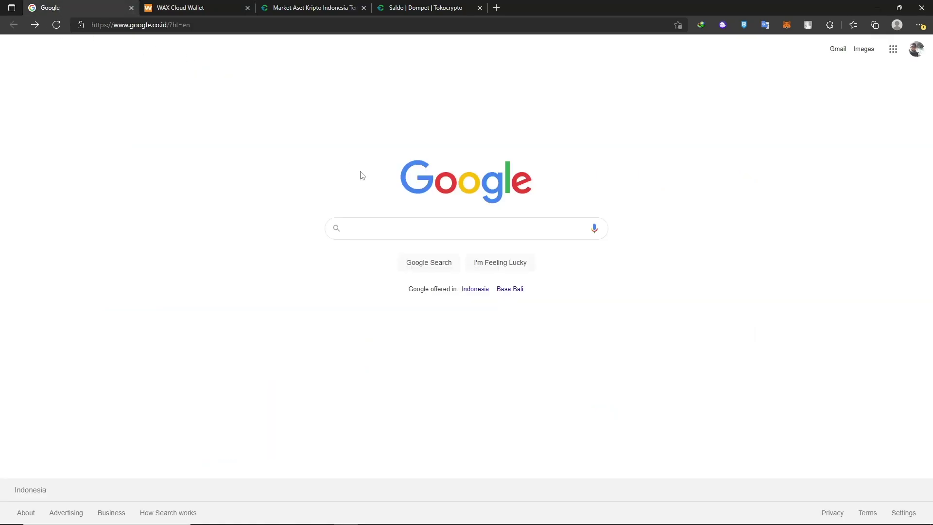
{"action": "left_click", "coordinate": [378, 224]}
{"action": "type", "text": "wax wallet"}
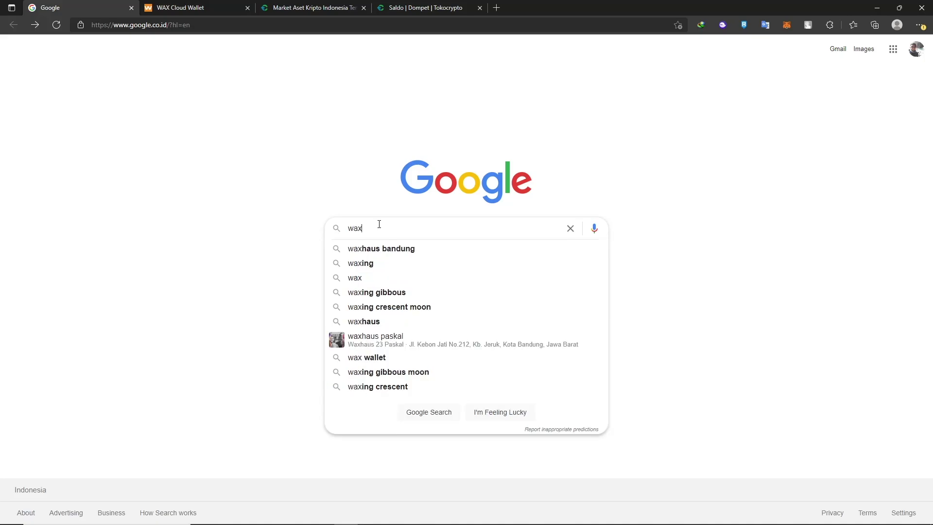
{"action": "key", "text": "Return"}
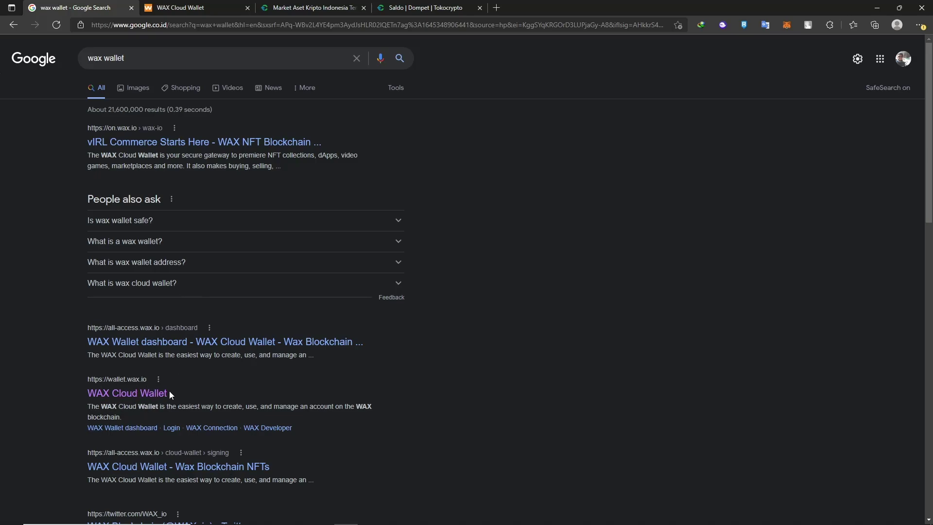
{"action": "scroll", "coordinate": [170, 391], "scroll_direction": "down", "scroll_amount": 2}
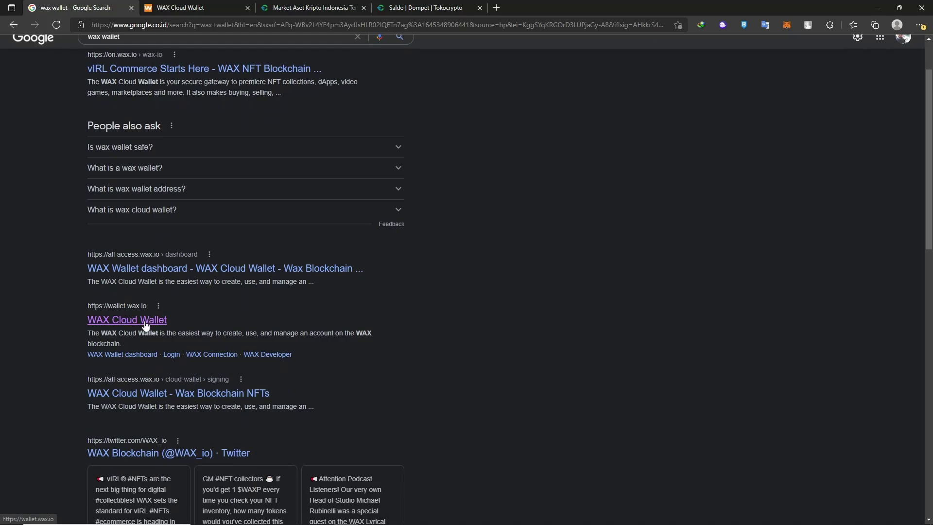
{"action": "left_click", "coordinate": [169, 270]}
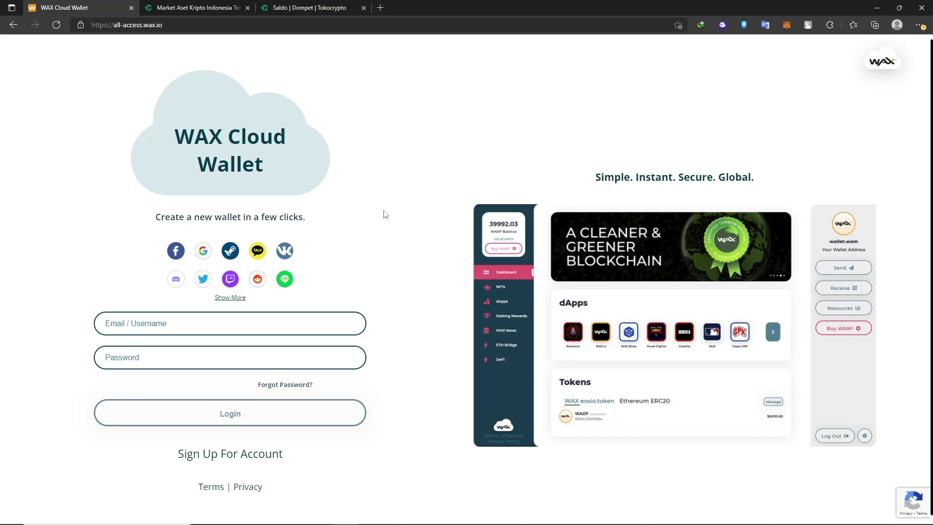
- Sign up for a WAX account, adding a special character to both password fields, and solve the slider puzzle
{"action": "left_click", "coordinate": [235, 458]}
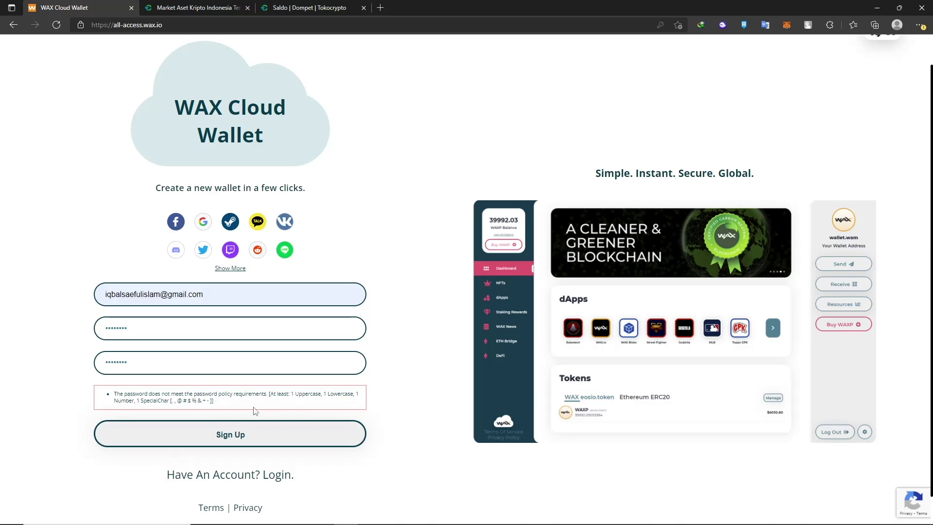
{"action": "type", "text": "@"}
{"action": "left_click", "coordinate": [206, 366]}
{"action": "type", "text": "@"}
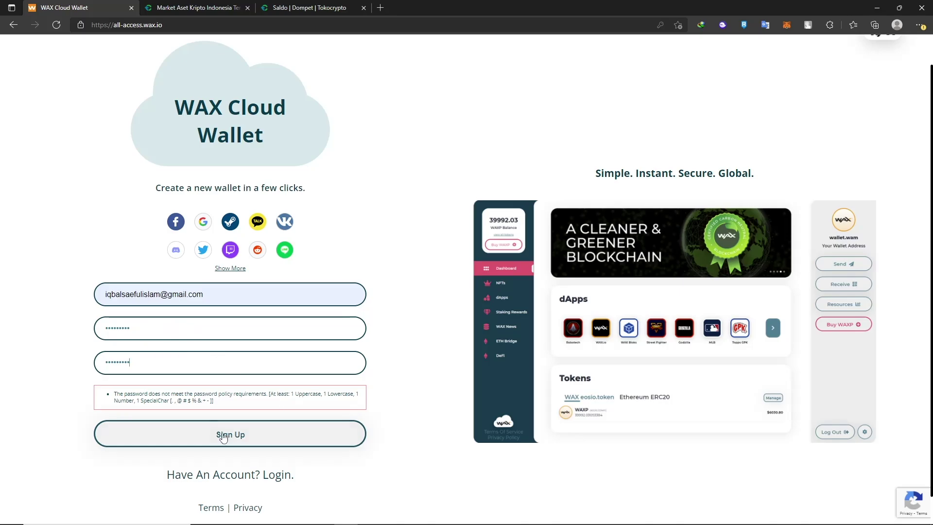
{"action": "left_click", "coordinate": [239, 438]}
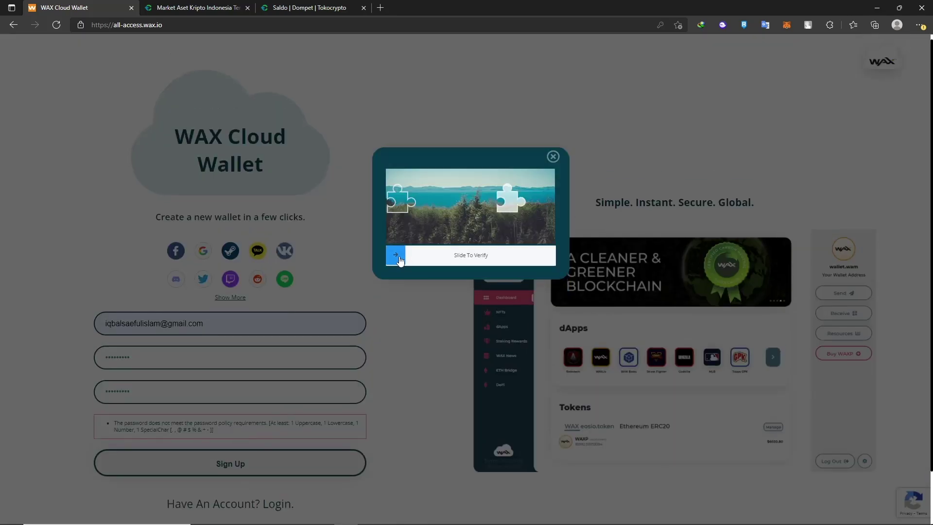
{"action": "left_click_drag", "start_coordinate": [400, 261], "coordinate": [517, 263]}
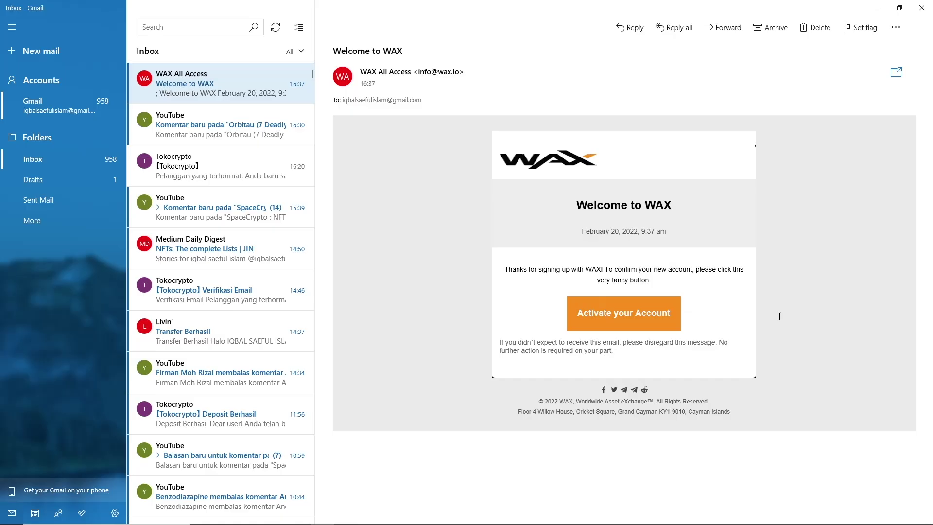
- Activate the new account from the Welcome to WAX email and log in to WAX Cloud Wallet
{"action": "left_click", "coordinate": [628, 315]}
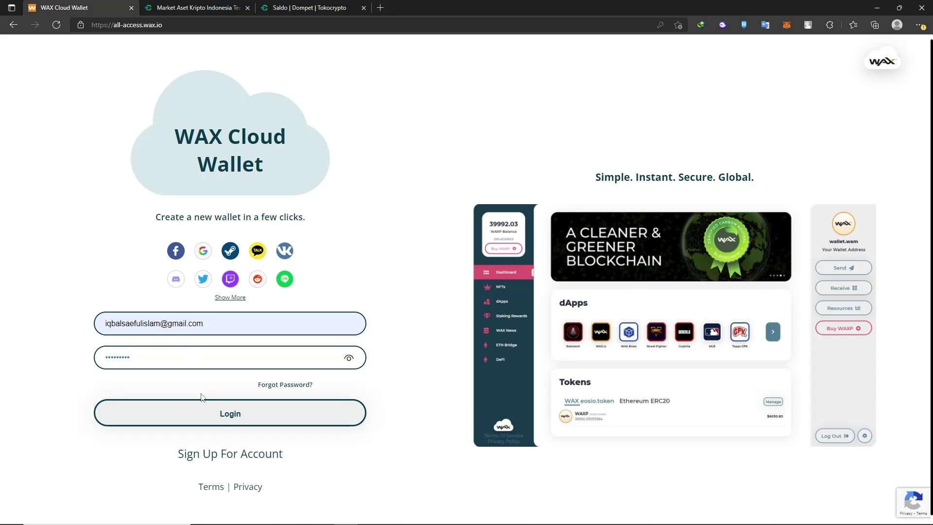
{"action": "left_click", "coordinate": [204, 413]}
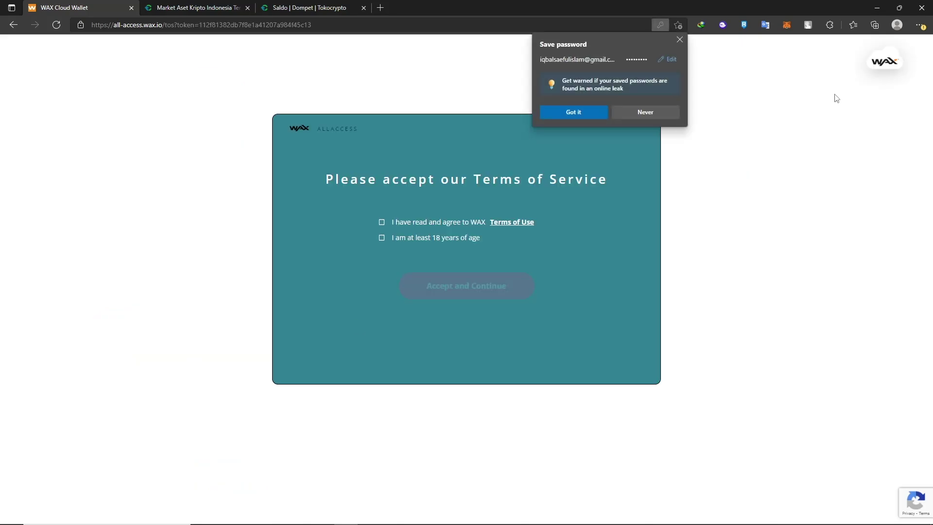
- Agree to the WAX Terms of Use, confirm being at least 18 years old, and continue
{"action": "left_click", "coordinate": [382, 223]}
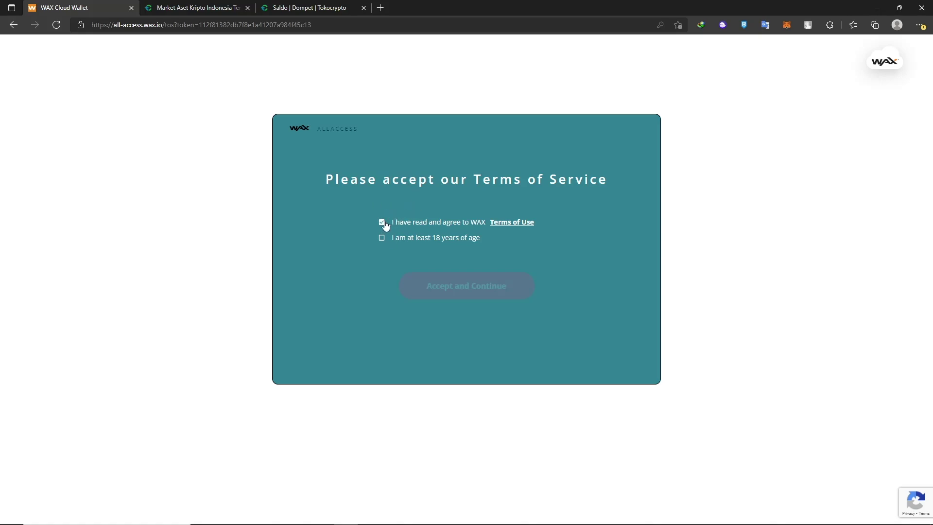
{"action": "left_click", "coordinate": [382, 238]}
{"action": "left_click", "coordinate": [468, 294]}
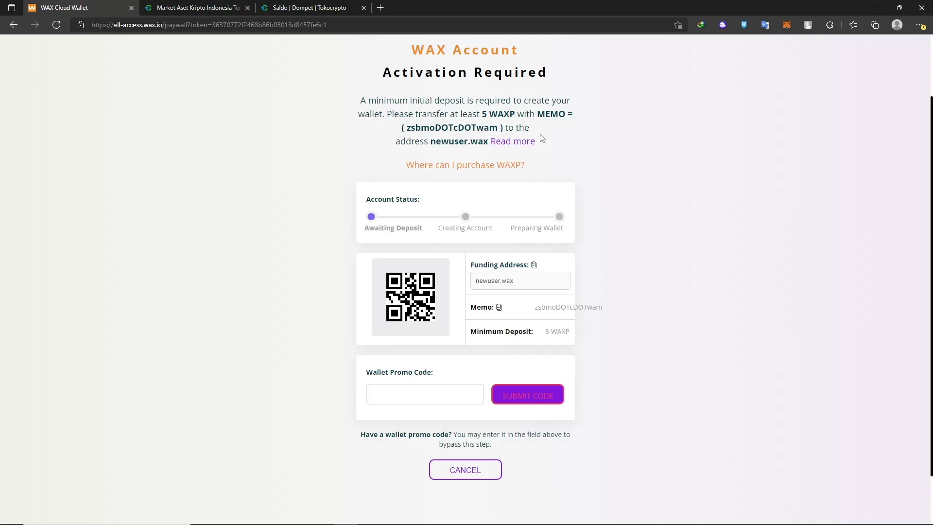
- Switch to Tokocrypto's markets, filter the fiat market to USDT, and search for "wax" to open the WAXP/USDT pair
{"action": "key", "text": "ctrl+Tab"}
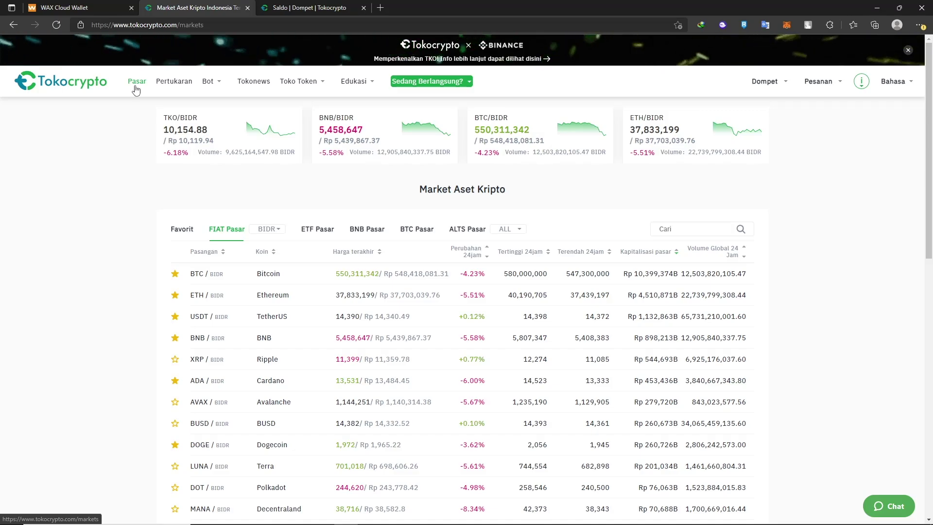
{"action": "left_click", "coordinate": [281, 235]}
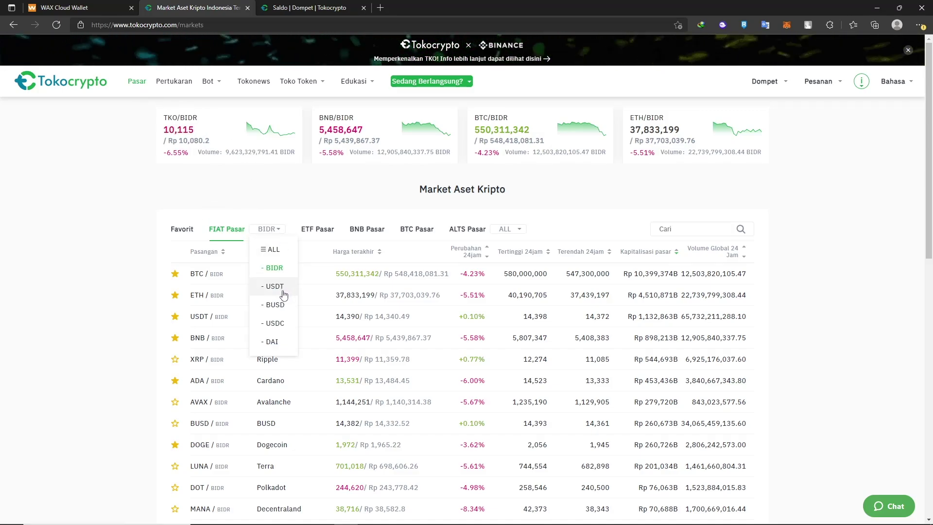
{"action": "left_click", "coordinate": [282, 290]}
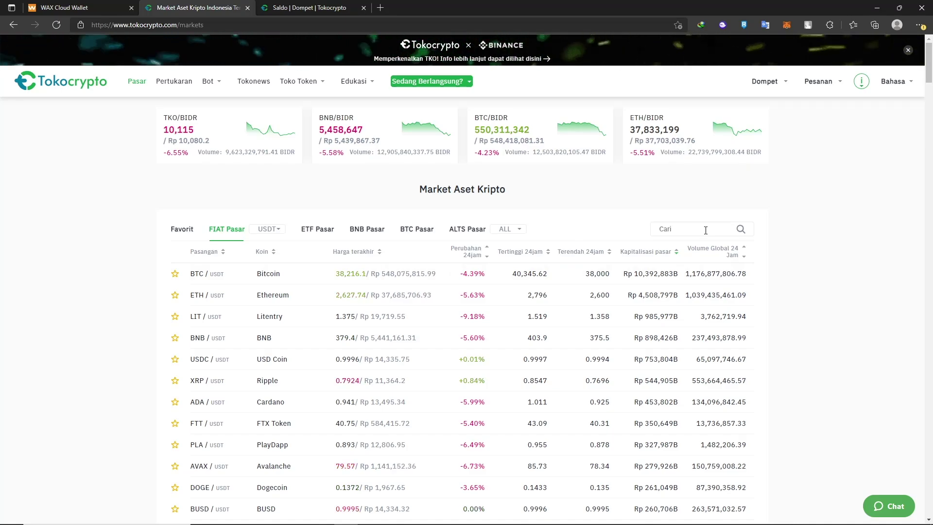
{"action": "type", "text": "wax"}
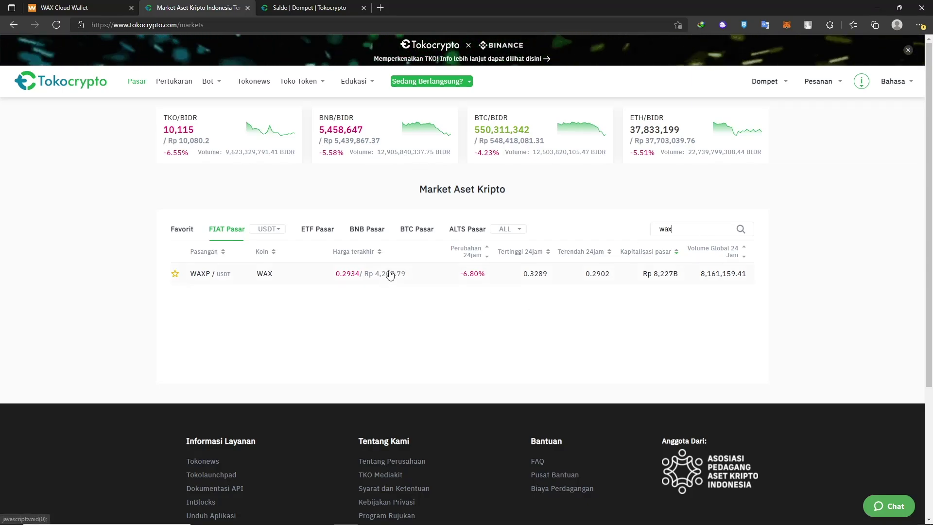
{"action": "left_click", "coordinate": [364, 278]}
- Enter 5 WAXP as the limit buy amount
{"action": "left_click", "coordinate": [414, 425]}
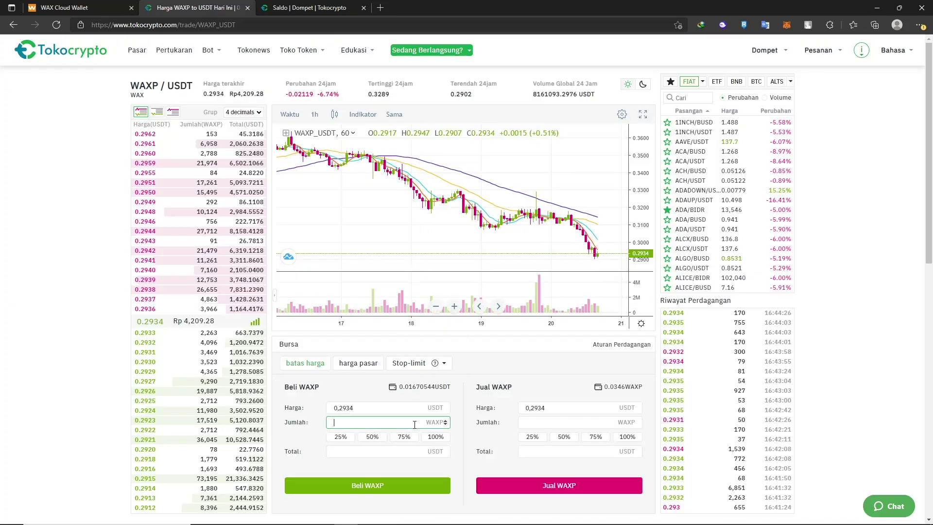
{"action": "type", "text": "5"}
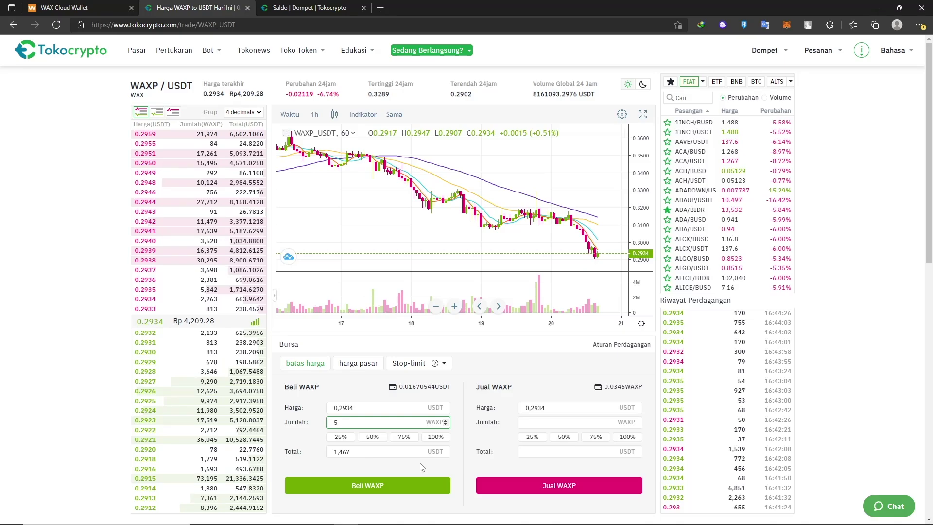
- Search the wallet balances for "wax" and open the WAXP withdrawal form to check its minimum amount and fee
{"action": "left_click", "coordinate": [316, 7]}
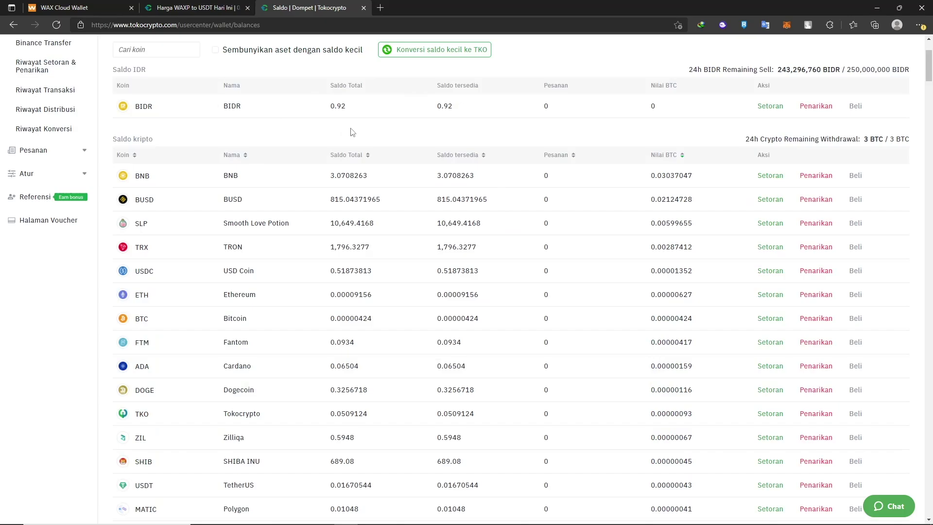
{"action": "left_click", "coordinate": [167, 49]}
{"action": "type", "text": "wax"}
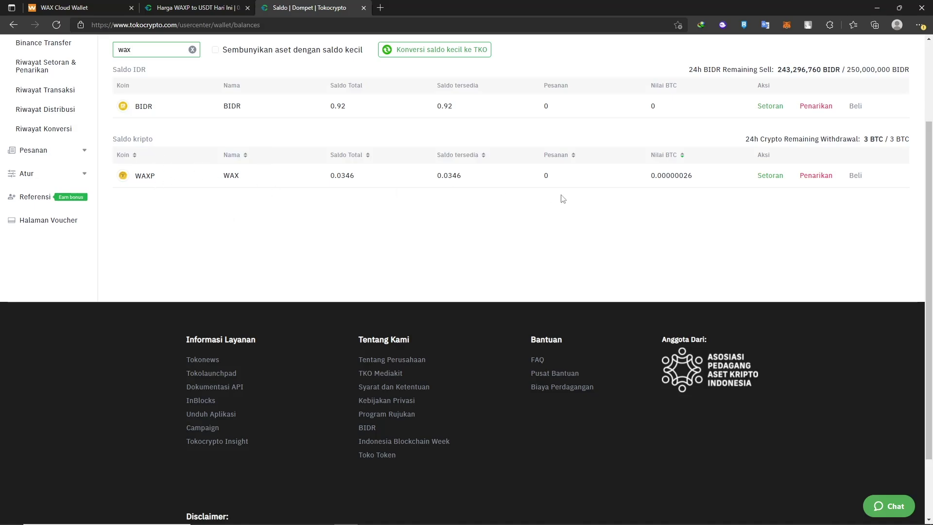
{"action": "left_click", "coordinate": [816, 175]}
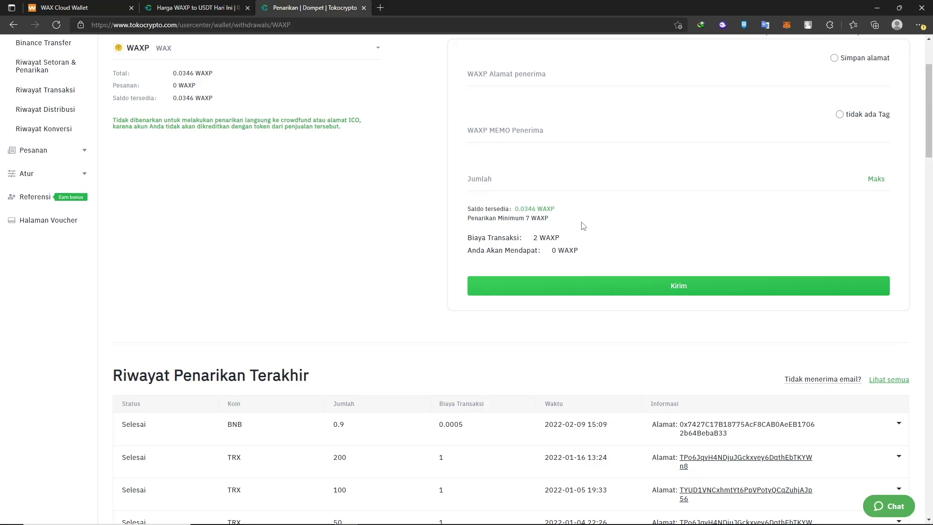
- Return to the WAXP/USDT trading page and set the limit buy amount to 7 WAXP
{"action": "key", "text": "ctrl+shift+Tab"}
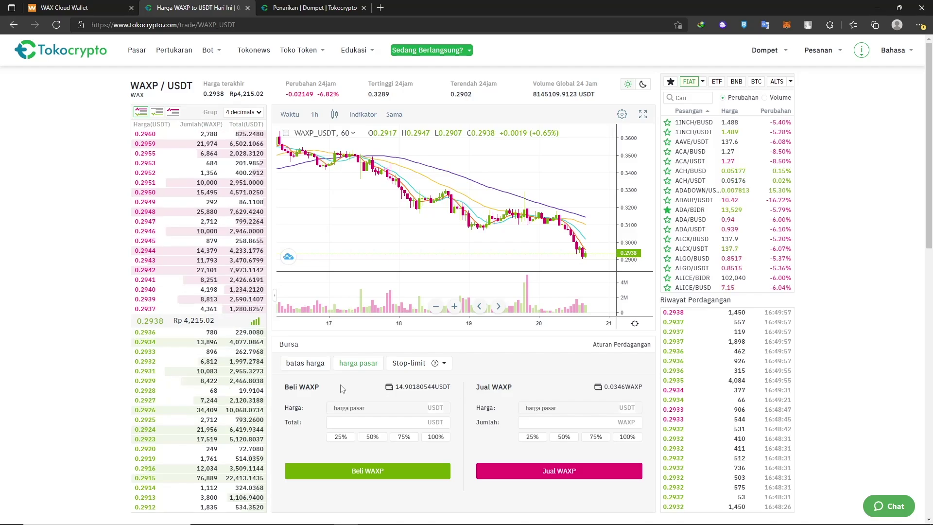
{"action": "left_click", "coordinate": [312, 366]}
{"action": "left_click", "coordinate": [375, 423]}
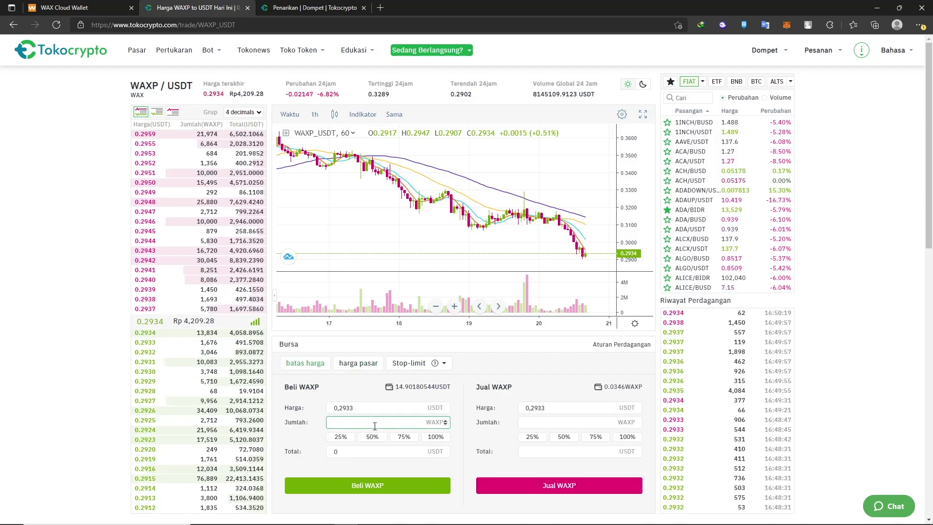
{"action": "type", "text": "7"}
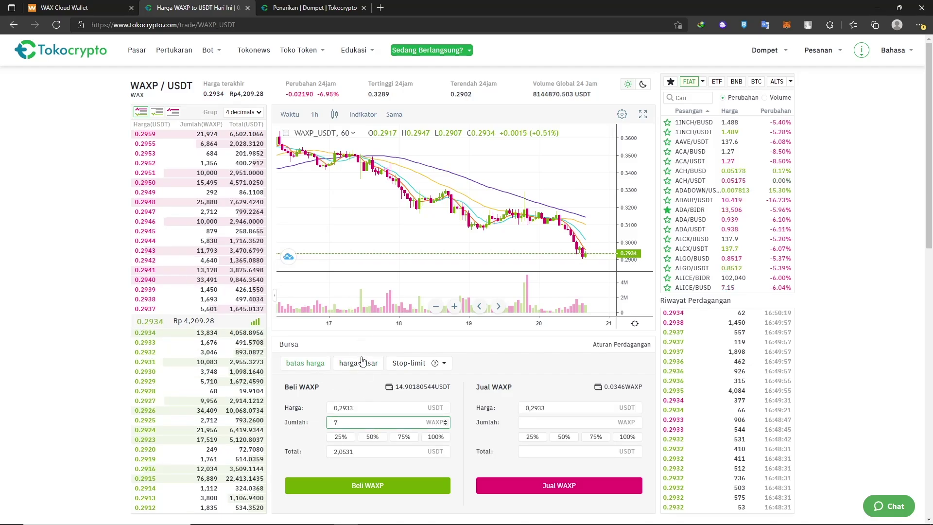
- Try to buy WAXP at market price for a total of 3 USDT
{"action": "left_click", "coordinate": [361, 363]}
{"action": "left_click", "coordinate": [378, 423]}
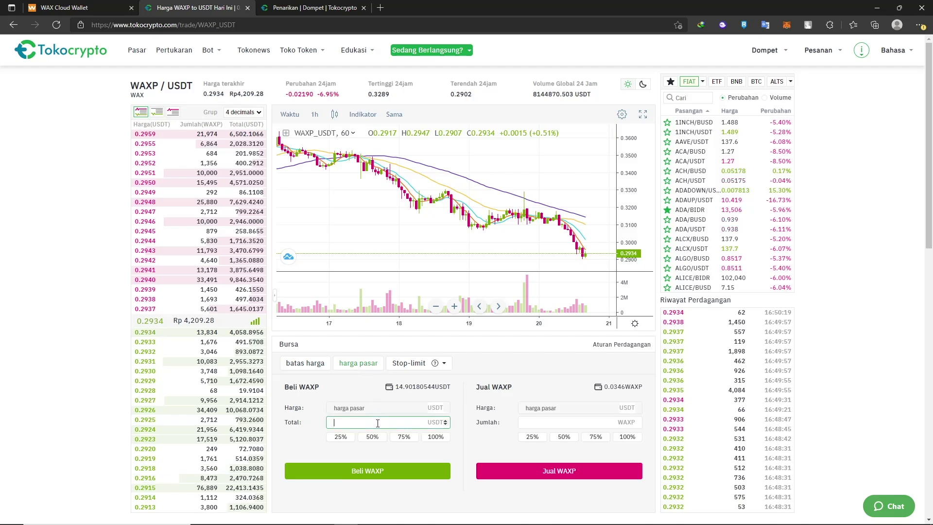
{"action": "type", "text": "3"}
{"action": "left_click", "coordinate": [381, 480]}
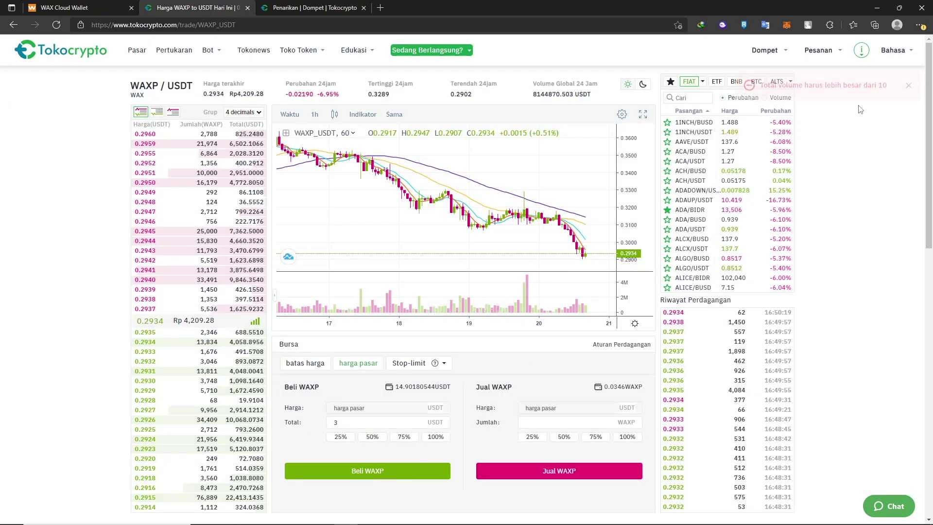
- Set the market order total to 10 USDT and buy WAXP
{"action": "left_click", "coordinate": [355, 422]}
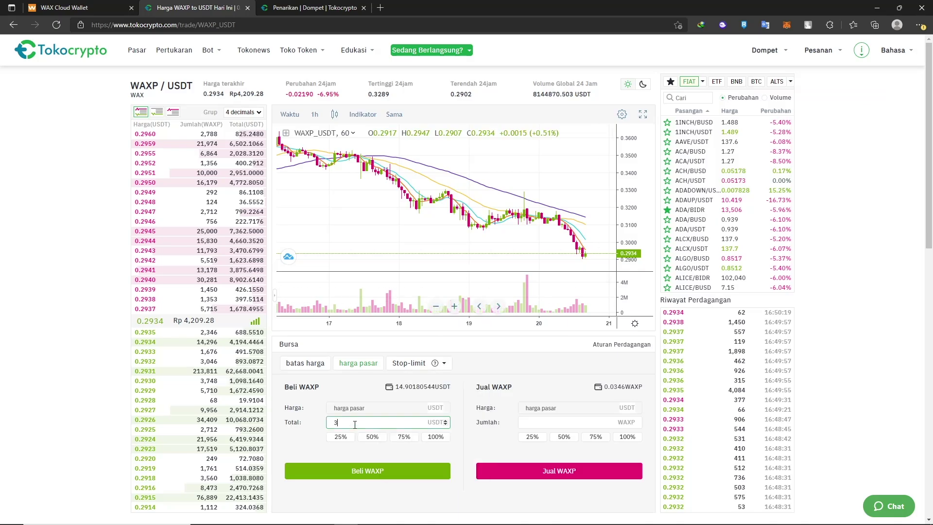
{"action": "type", "text": "10"}
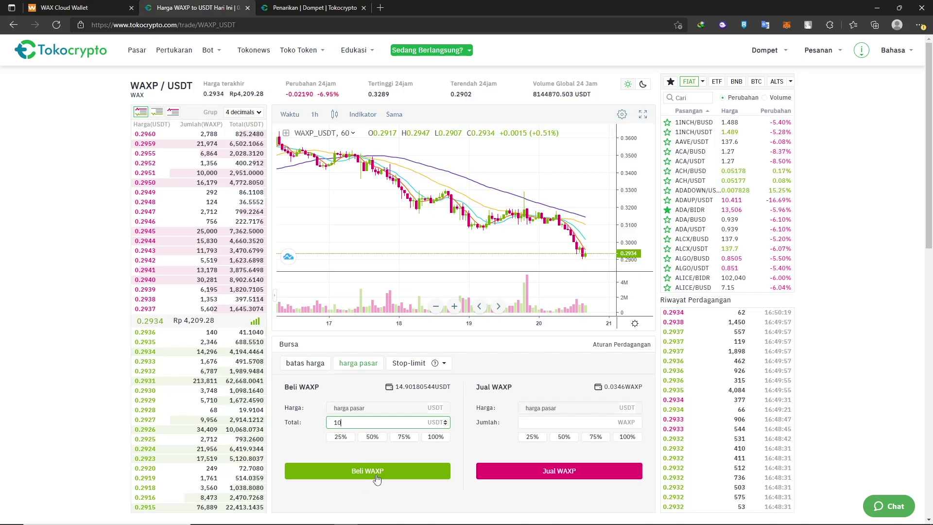
{"action": "left_click", "coordinate": [376, 477]}
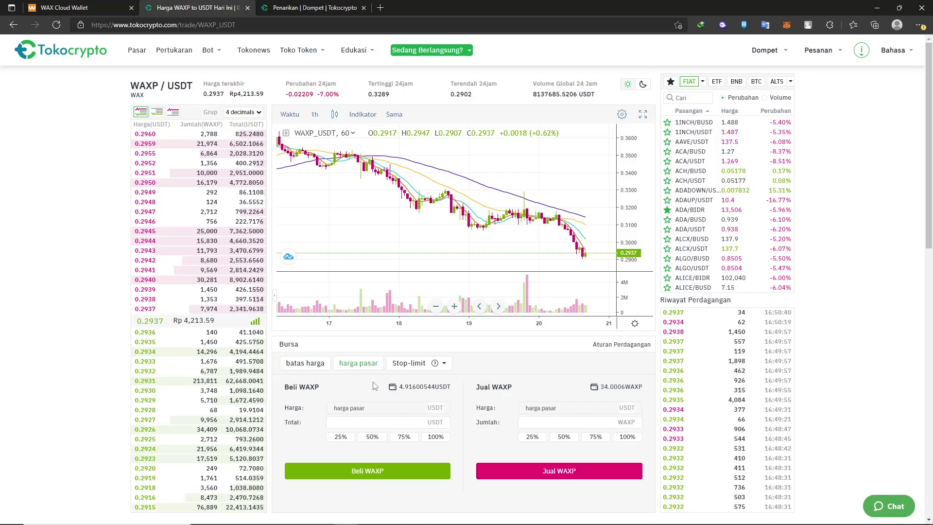
- Return to the Tokocrypto wallet balances and open the withdrawal form for WAXP
{"action": "key", "text": "ctrl+Tab"}
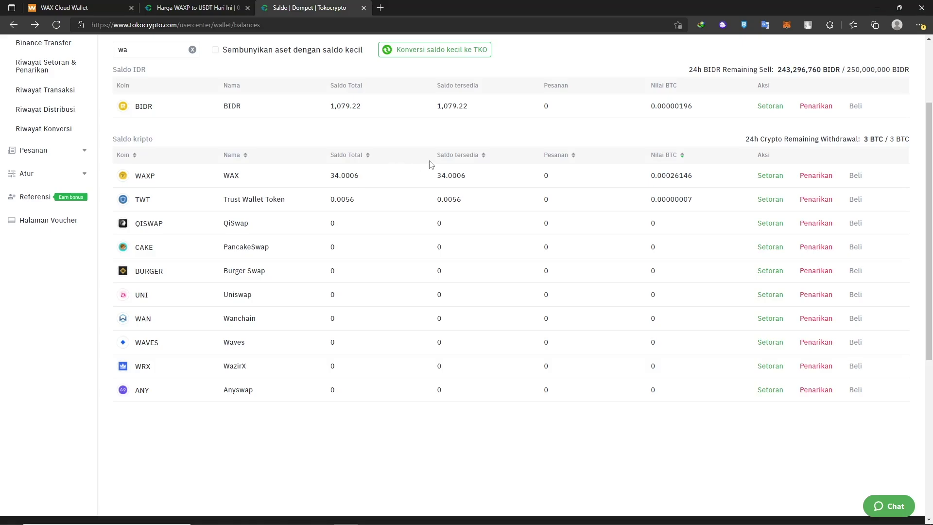
{"action": "left_click", "coordinate": [816, 176]}
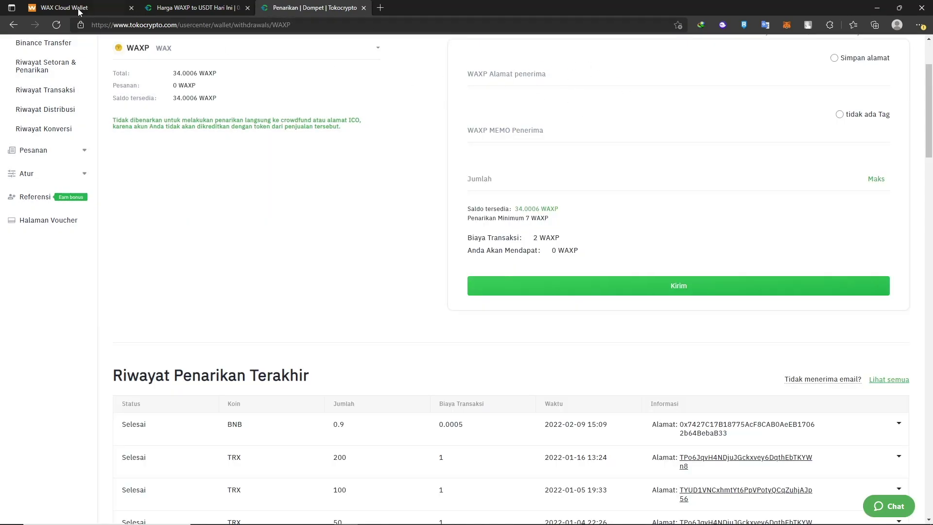
- Copy the funding address newuser.wax from the WAX Cloud Wallet activation page into the recipient address of the Tokocrypto WAXP withdrawal form
{"action": "left_click", "coordinate": [51, 7]}
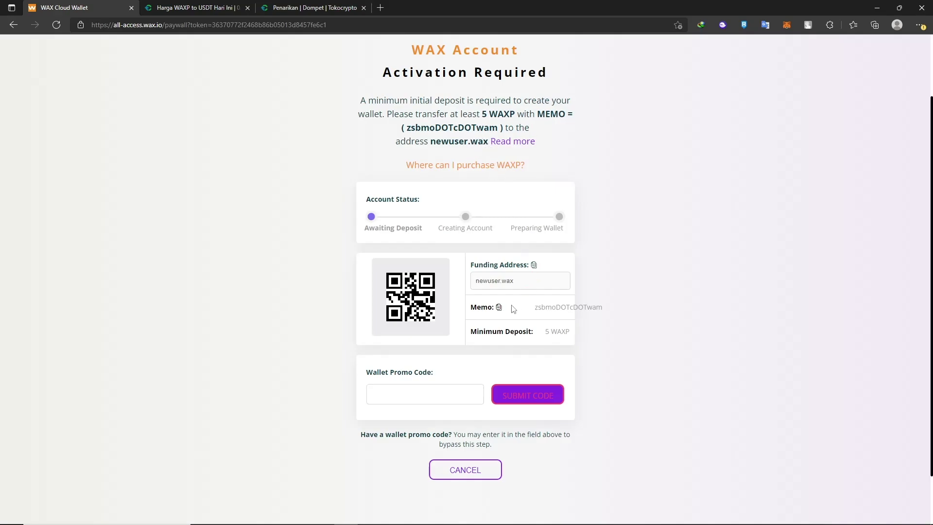
{"action": "left_click", "coordinate": [534, 266]}
{"action": "left_click", "coordinate": [307, 6]}
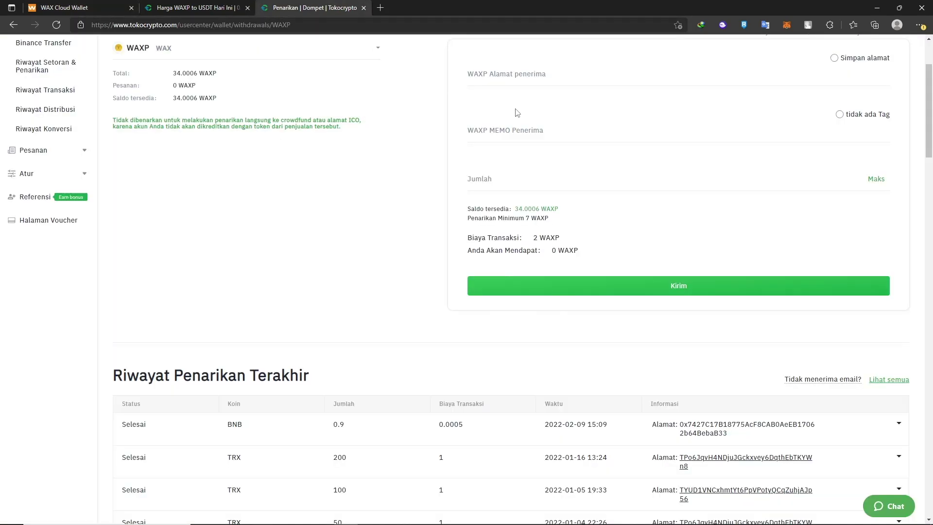
{"action": "left_click", "coordinate": [530, 73]}
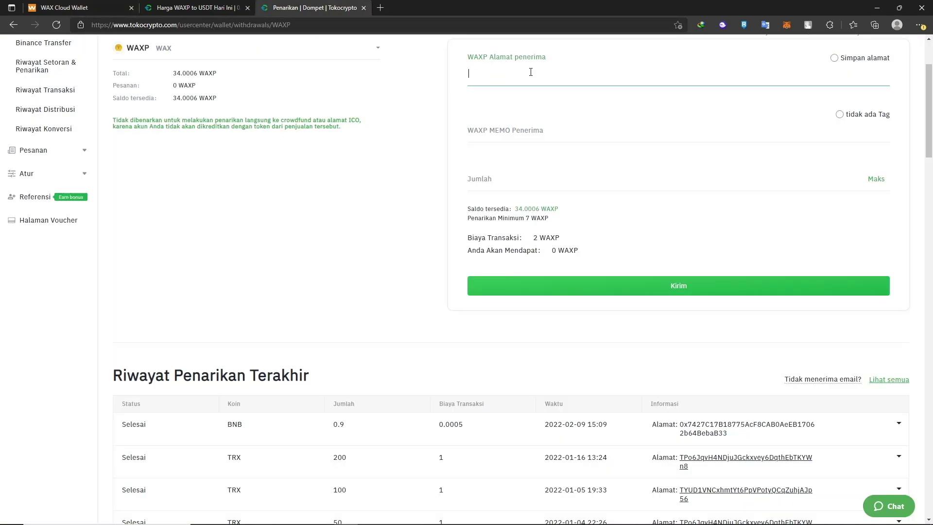
{"action": "key", "text": "ctrl+v"}
- Copy the account memo from the WAX Cloud Wallet activation page into the recipient memo of the Tokocrypto withdrawal form
{"action": "left_click", "coordinate": [82, 6]}
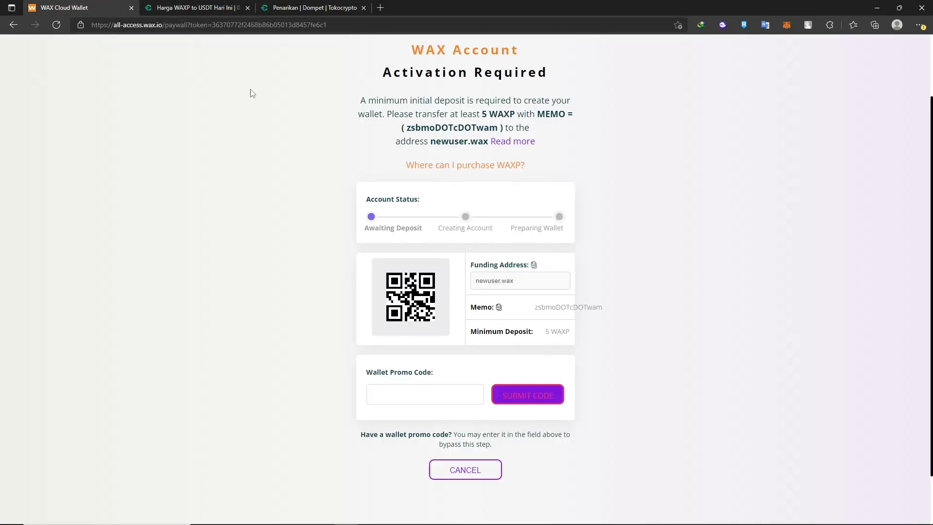
{"action": "left_click", "coordinate": [499, 308]}
{"action": "left_click", "coordinate": [306, 6]}
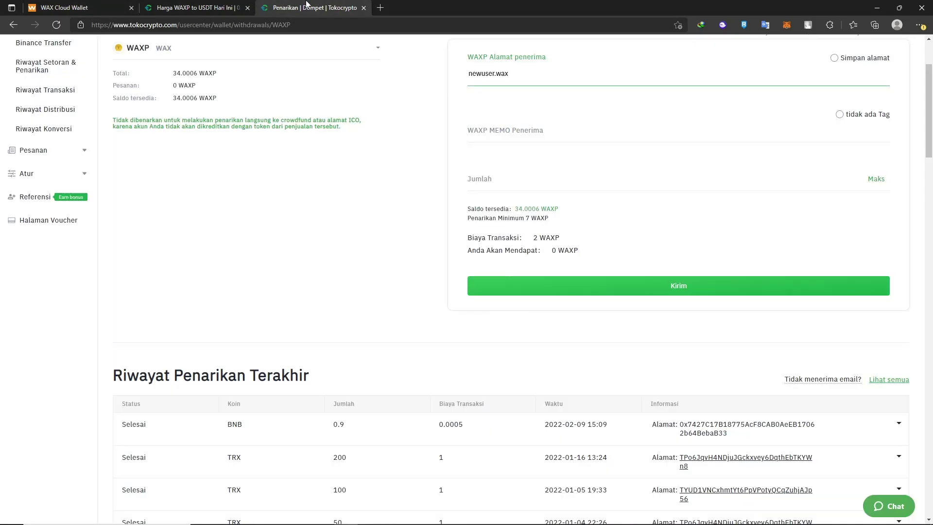
{"action": "left_click", "coordinate": [470, 128]}
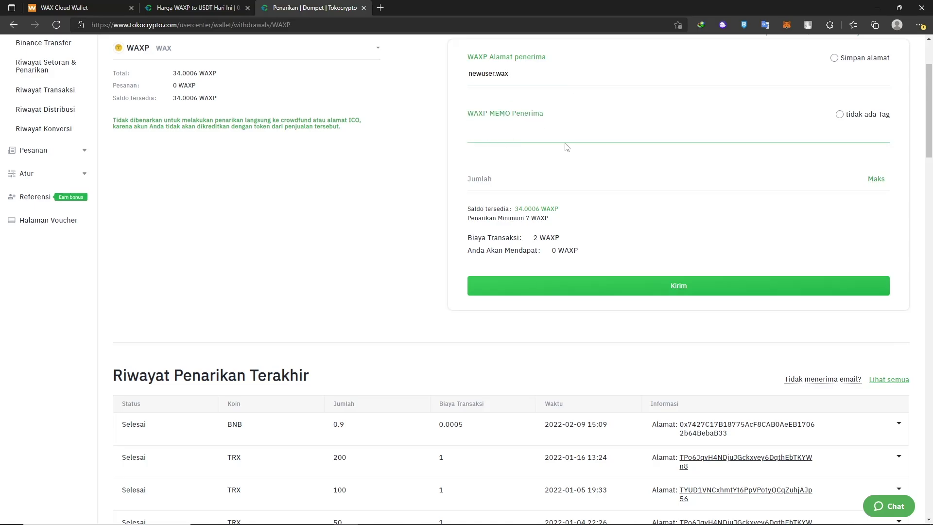
{"action": "key", "text": "ctrl+v"}
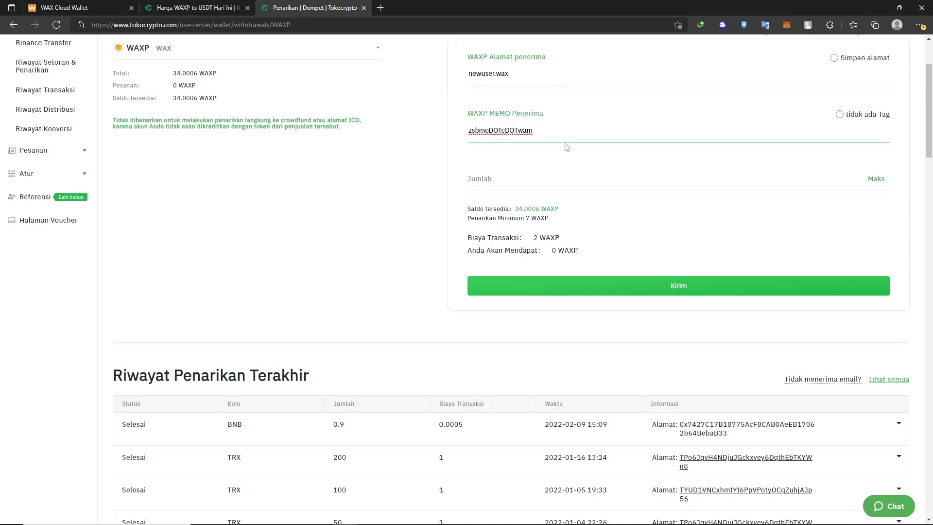
- Recheck the deposit details on the WAX Cloud Wallet page, and open the amount for entry in the Tokocrypto withdrawal form
{"action": "left_click", "coordinate": [77, 6]}
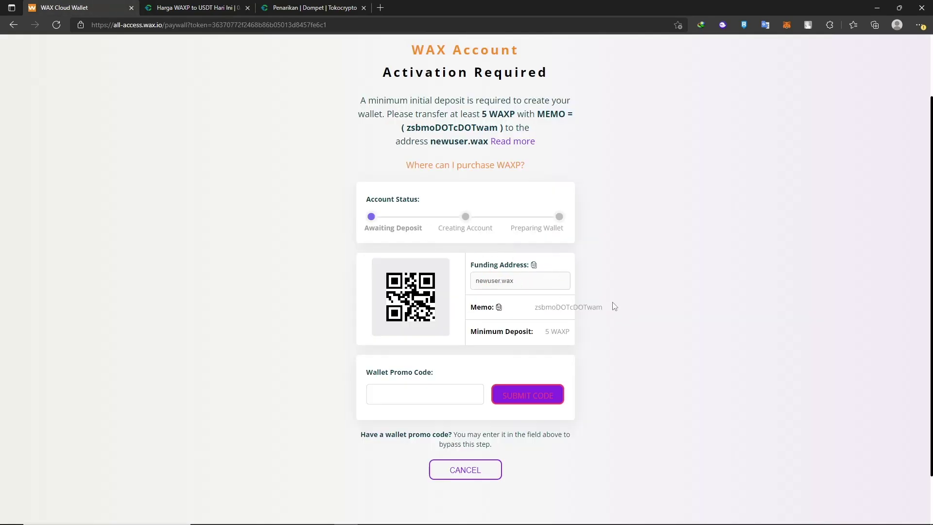
{"action": "left_click", "coordinate": [306, 7]}
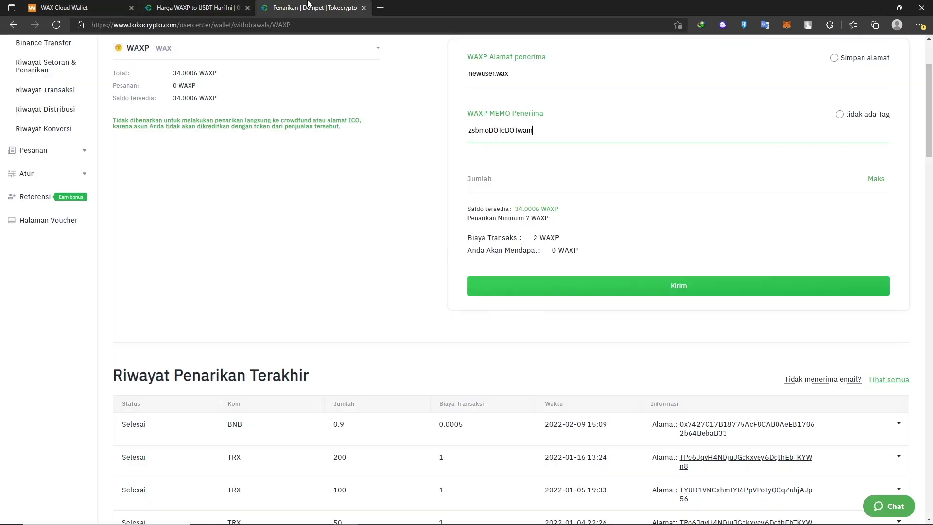
{"action": "left_click", "coordinate": [810, 177]}
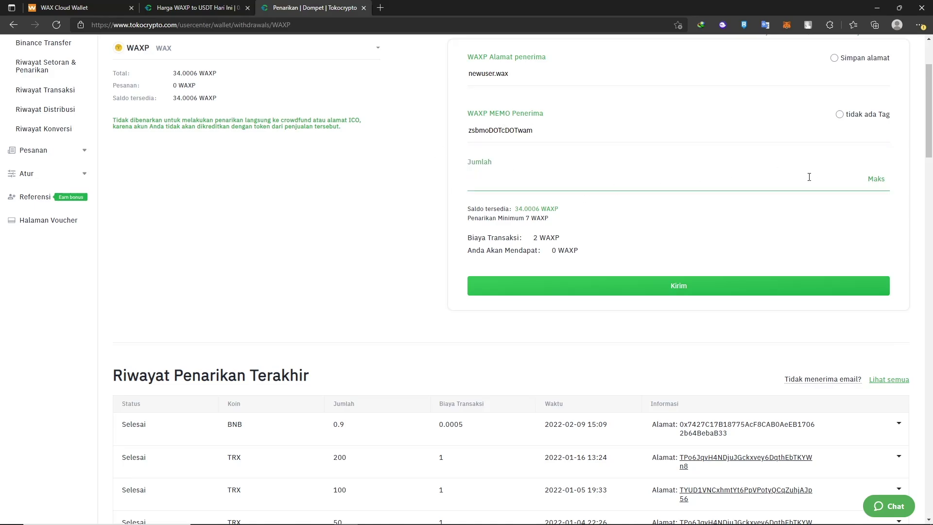